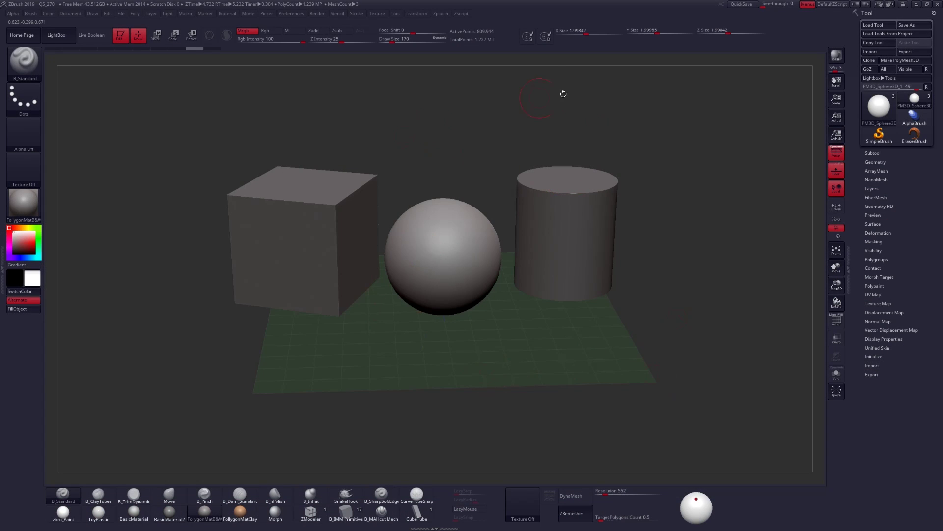
- Open the ZRemesher settings under Geometry and make the cube the active subtool
alt+right_drag(568, 292, 488, 238)
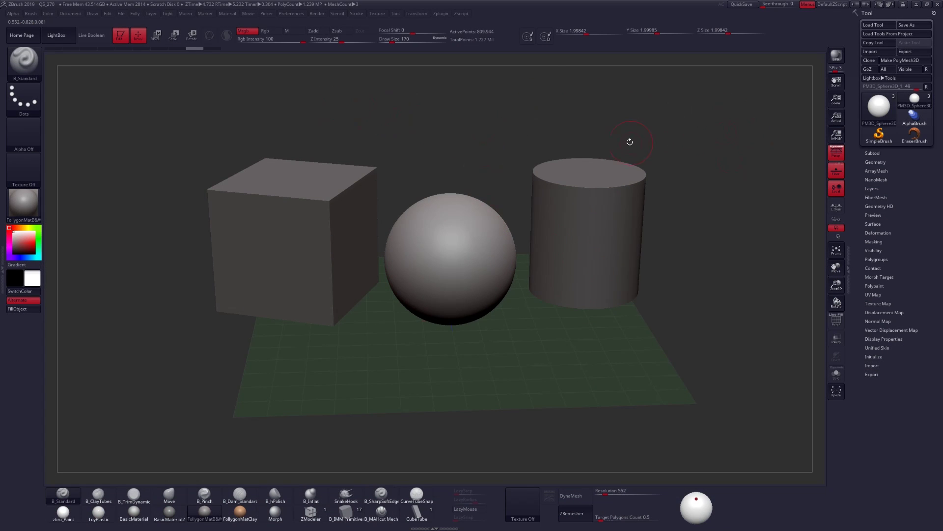
click(894, 162)
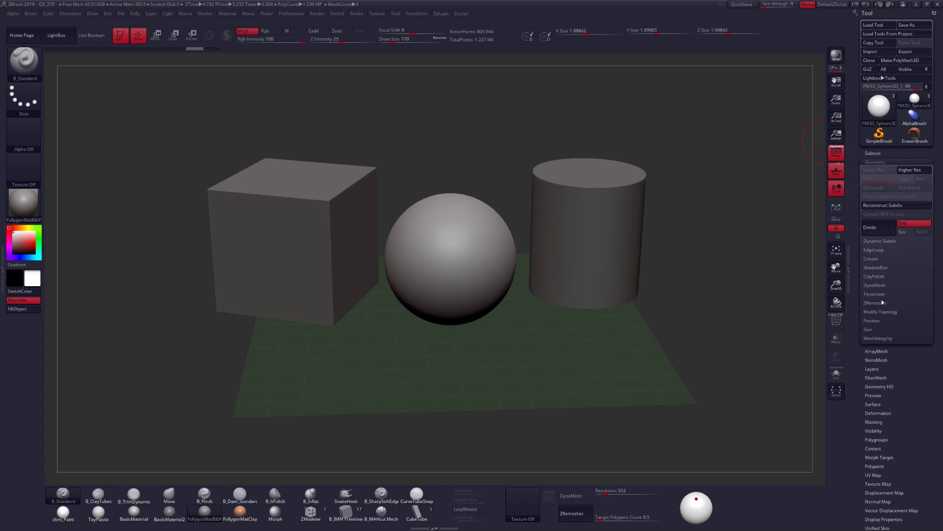
click(879, 303)
alt+click(322, 305)
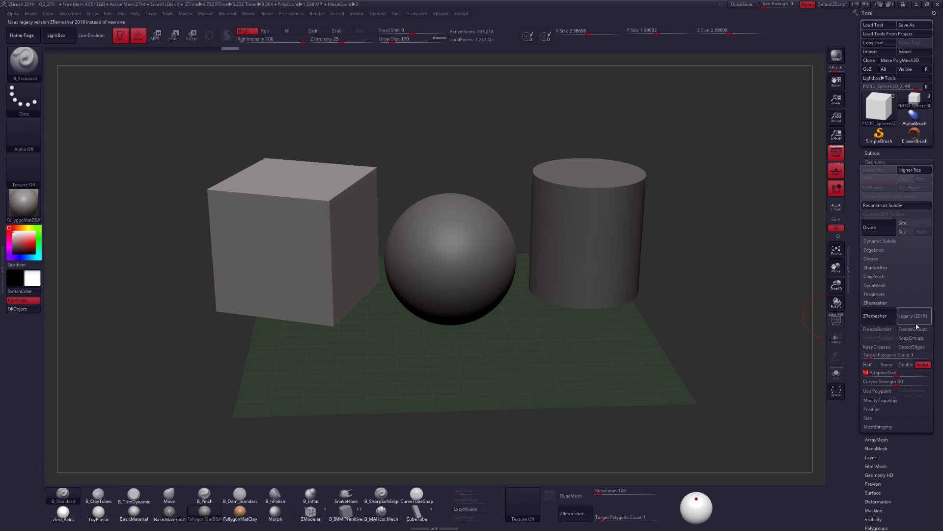
- Try remeshing the cube with ZRemesher at a target polygon count of 1, and undo the remesh
click(900, 354)
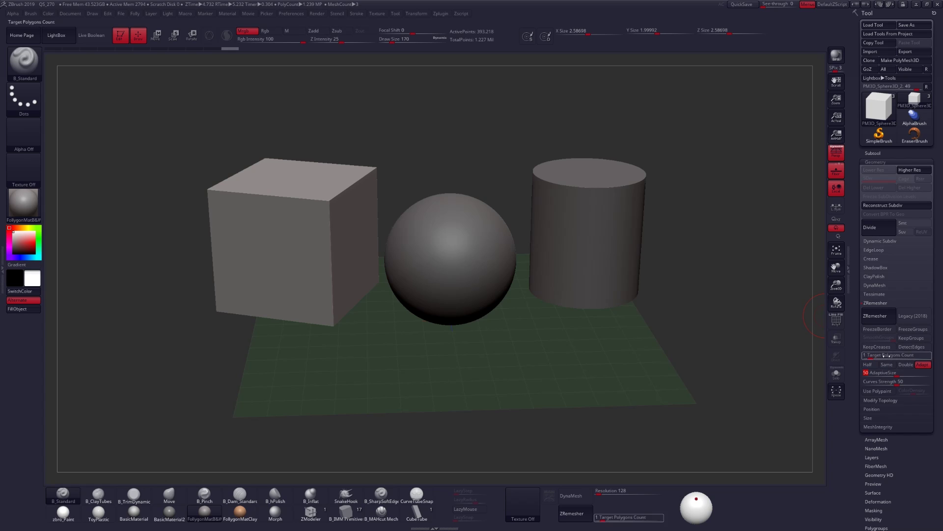
key(Return)
click(880, 316)
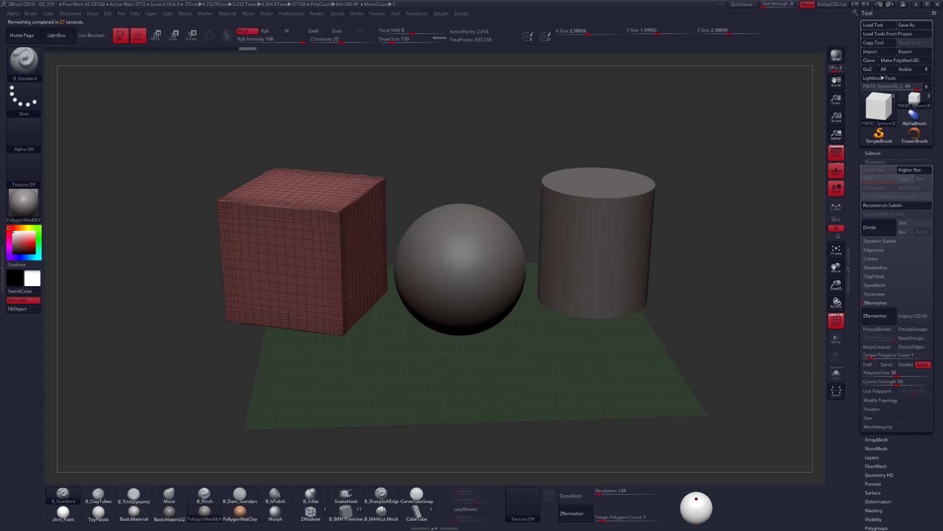
alt+drag(491, 344, 351, 268)
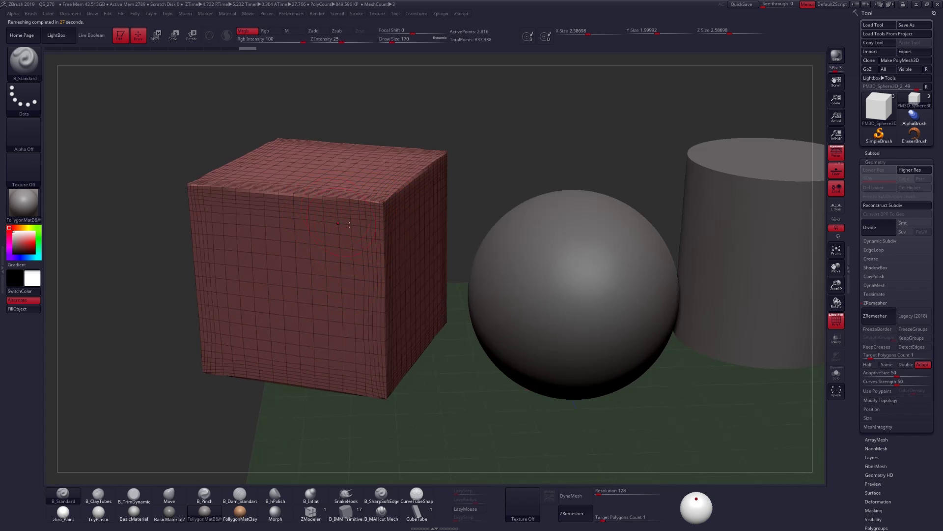
mouse_move(380, 210)
right_down()
mouse_move(367, 209)
mouse_move(430, 190)
mouse_move(383, 227)
right_up()
key(ctrl+z)
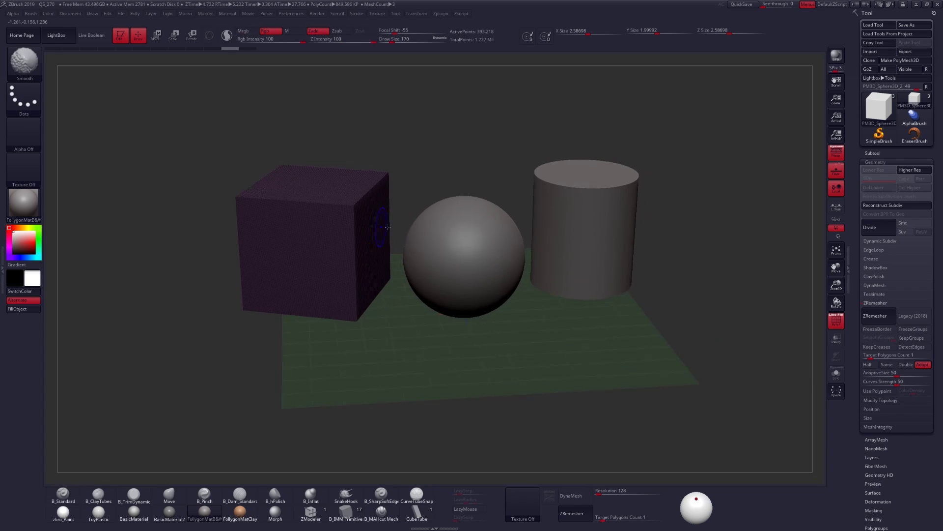
- ZRemesh the cube with DetectEdges enabled at a target polygon count of 1, and inspect its wireframe
click(913, 347)
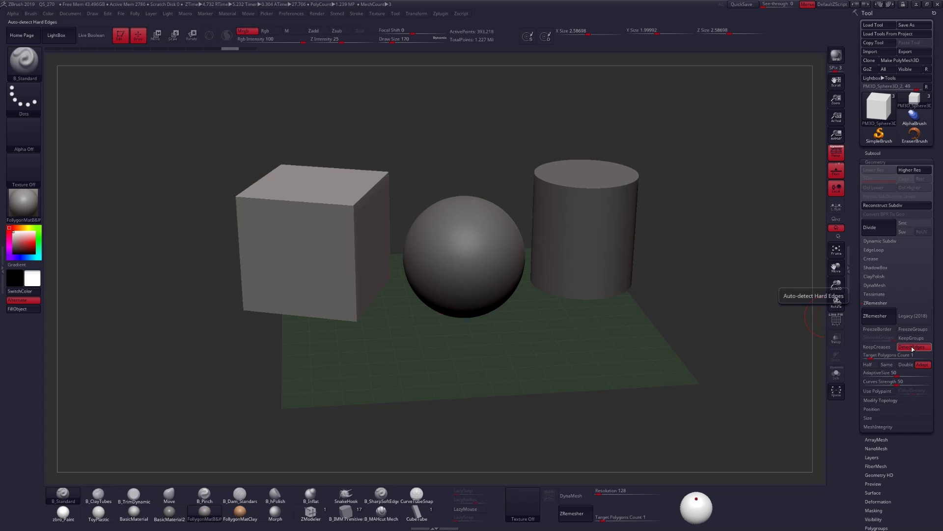
click(880, 316)
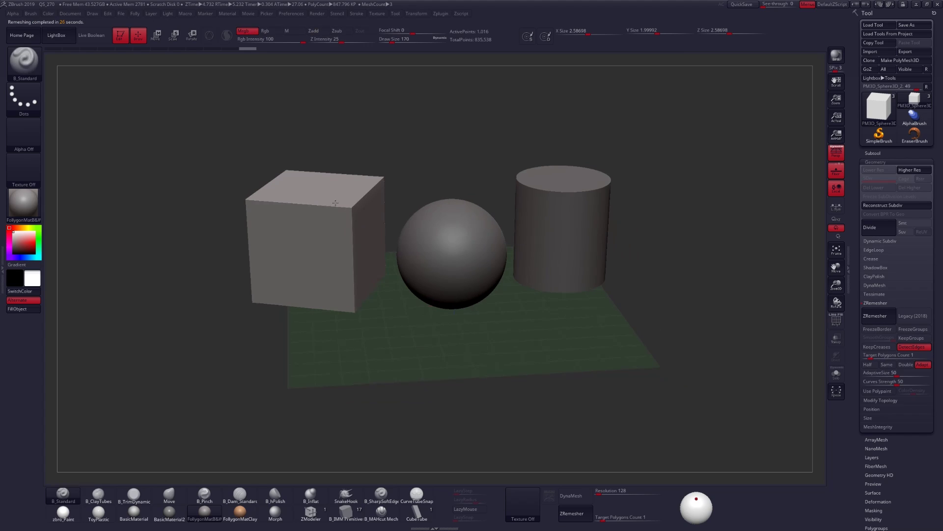
ctrl+right_drag(335, 204, 372, 232)
key(shift+f)
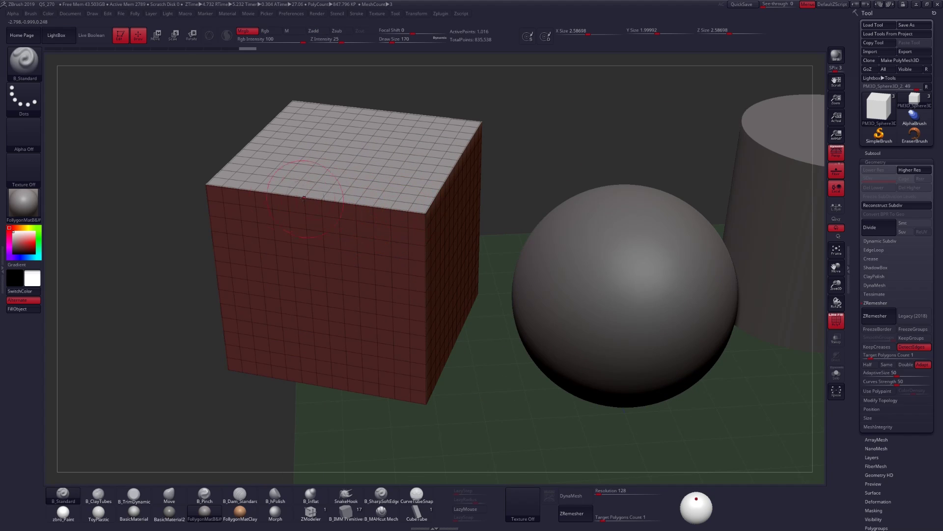
mouse_move(322, 216)
right_down()
mouse_move(368, 204)
mouse_move(307, 206)
mouse_move(318, 208)
right_up()
drag(318, 207, 314, 206)
mouse_move(443, 216)
right_down()
mouse_move(347, 215)
mouse_move(432, 216)
right_up()
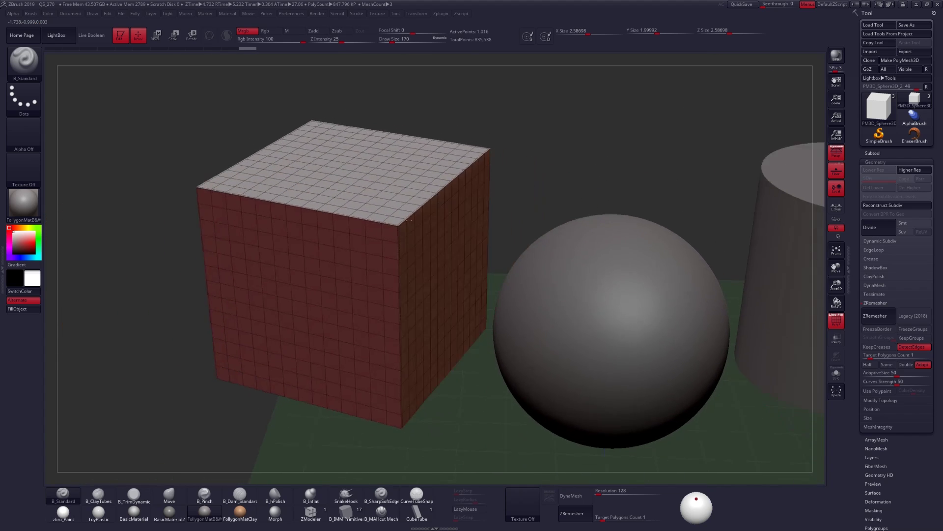
- Frame the cube and undo its DetectEdges remesh
key(f)
key(ctrl+z)
key(ctrl+z)
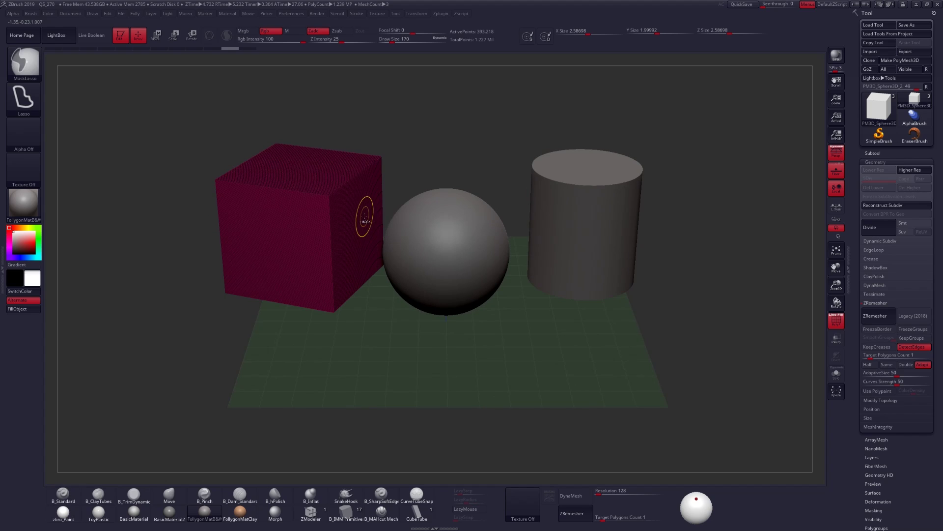
key(ctrl+shift+z)
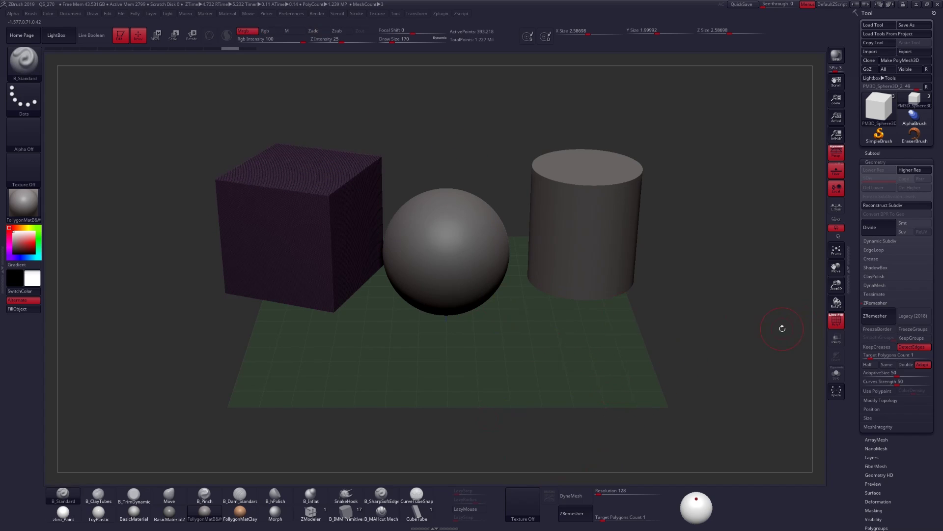
- DynaMesh the cube at resolution 128 and ZRemesh it with DetectEdges on and a target polygon count of 1
click(874, 285)
click(878, 296)
click(875, 286)
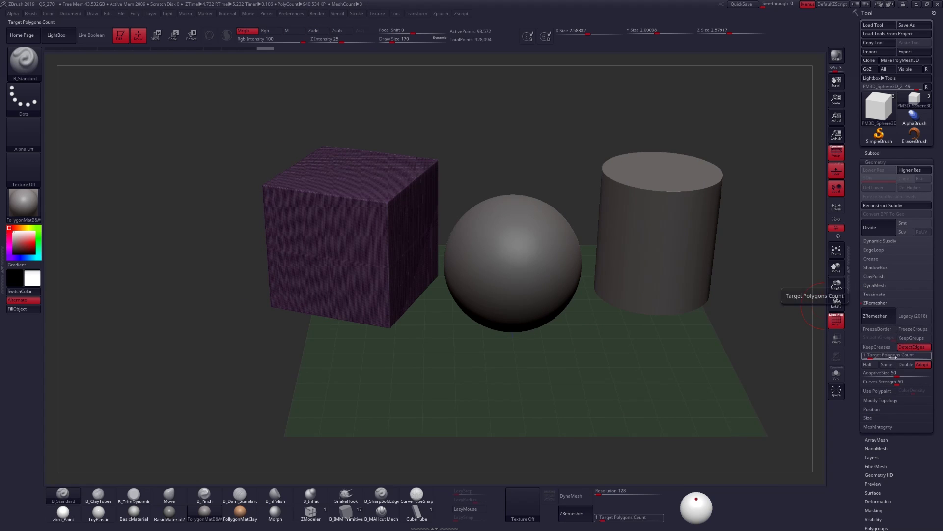
click(876, 318)
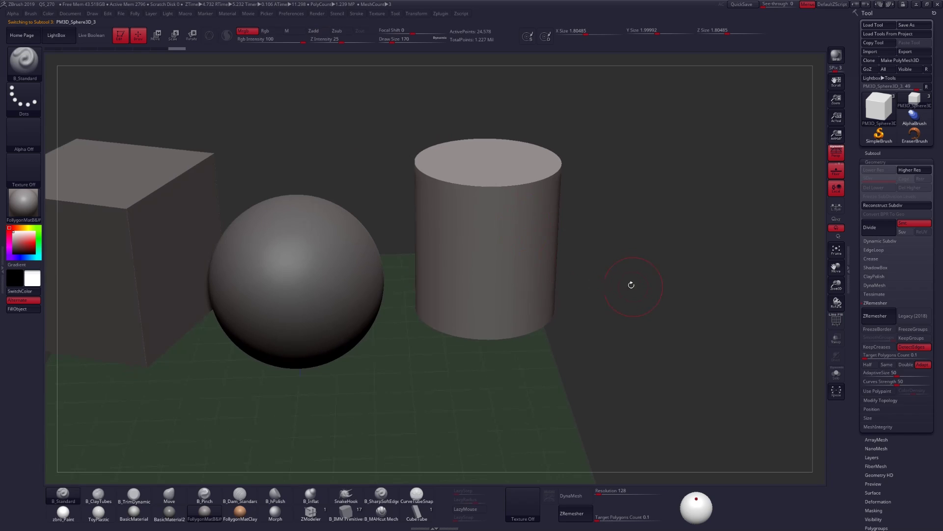
- ZRemesh the cylinder at target polygon count 0.1 with KeepCreases on and DetectEdges off, and subdivide it once to inspect the edges
click(917, 352)
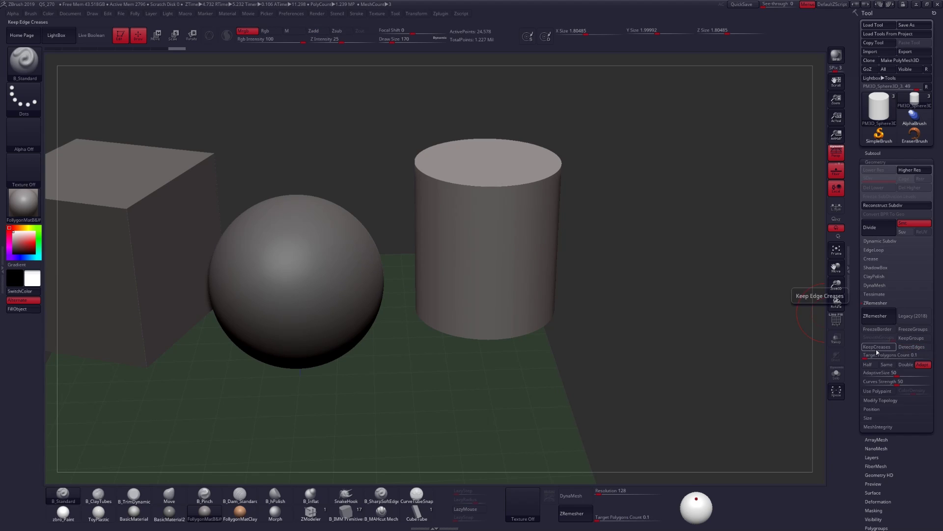
click(878, 346)
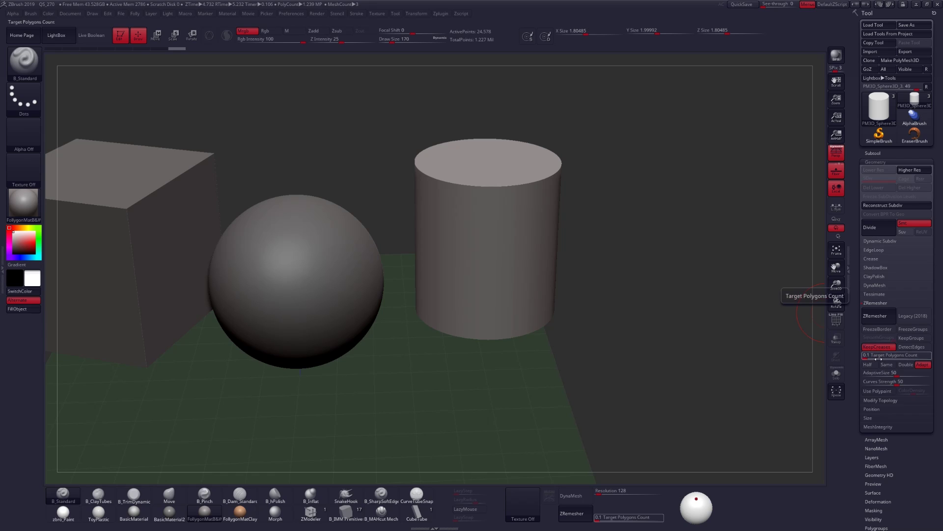
click(877, 316)
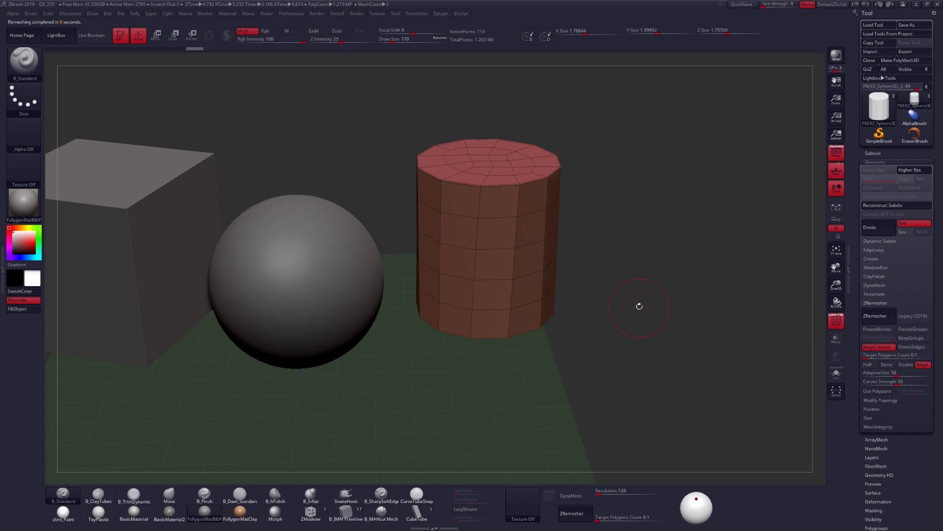
drag(639, 306, 539, 295)
key(d)
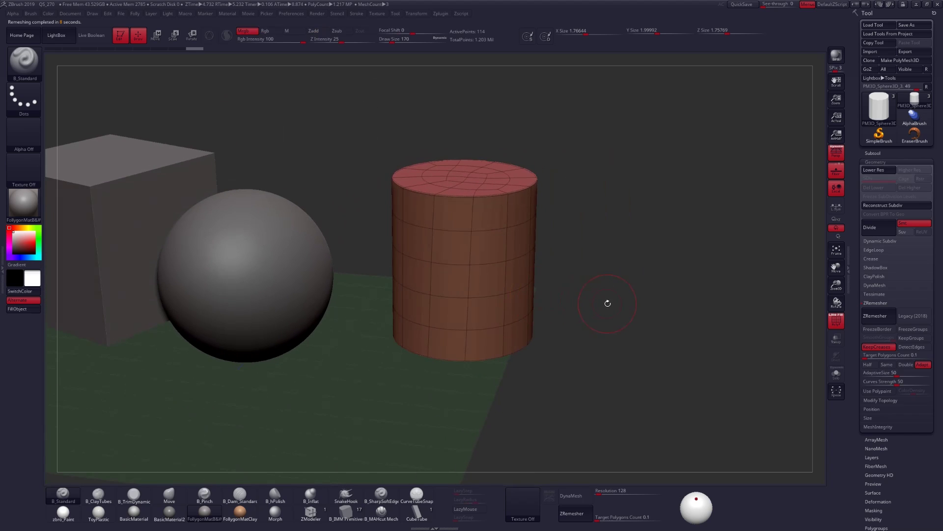
drag(525, 258, 415, 217)
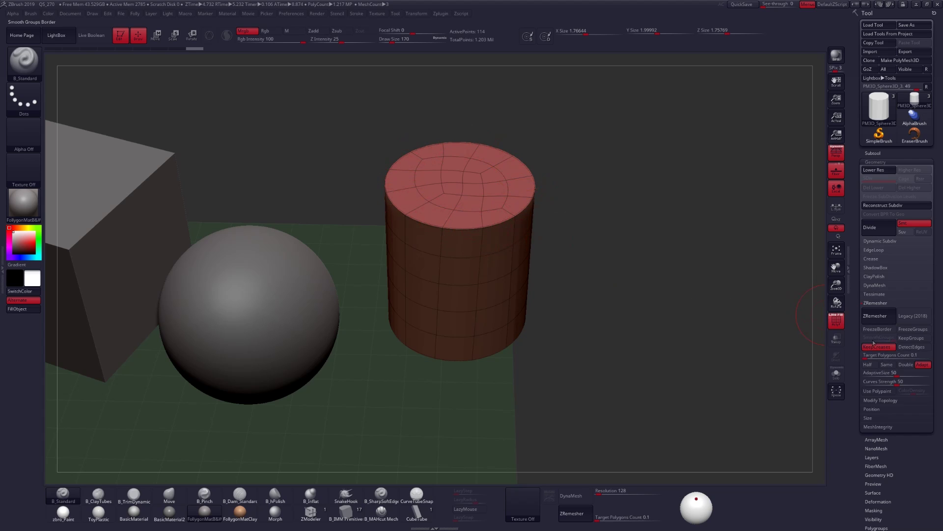
drag(524, 226, 501, 268)
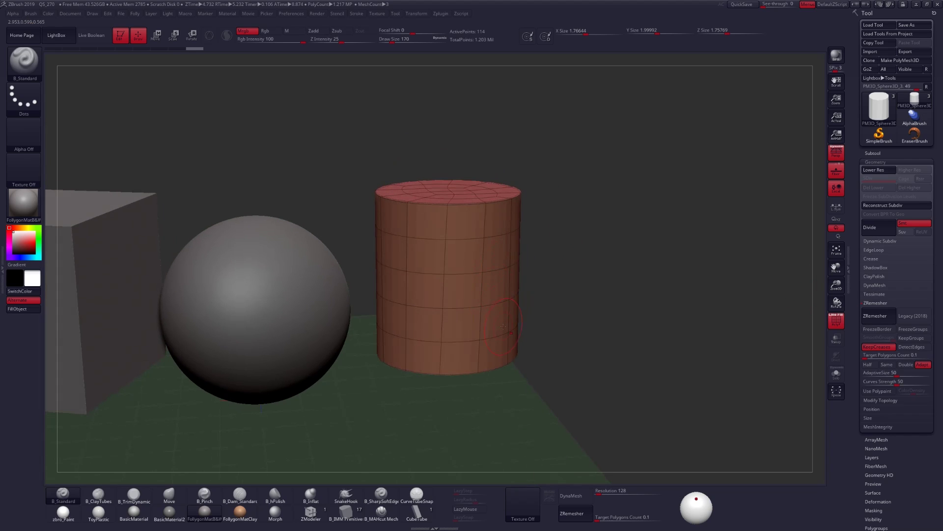
right_drag(474, 296, 485, 264)
right_drag(457, 298, 507, 314)
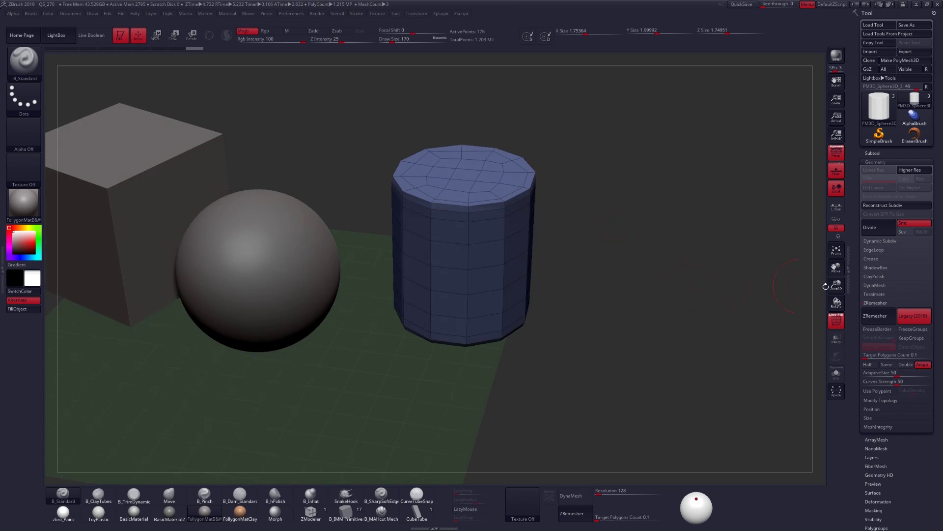
- Use ZRemesher's Legacy (2018) option and examine the topology of the remeshed cylinder's cap and sides
click(913, 315)
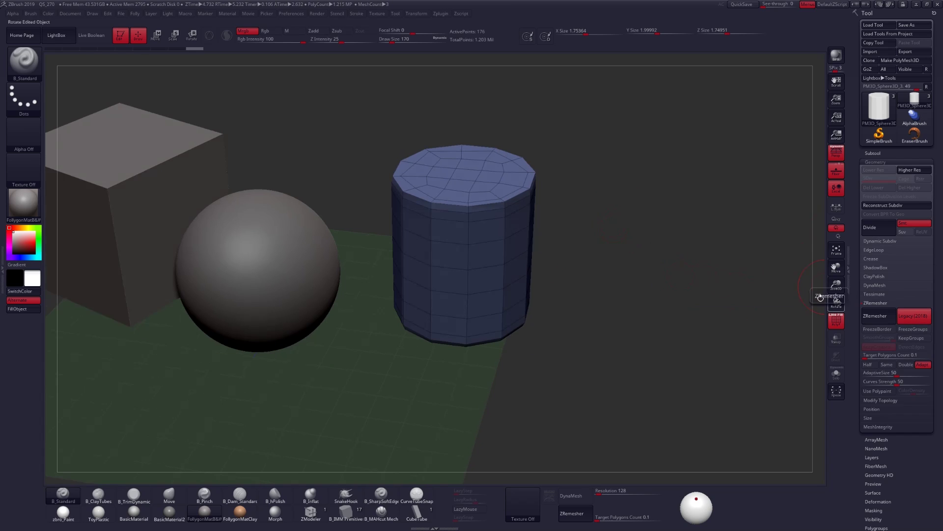
drag(702, 281, 676, 258)
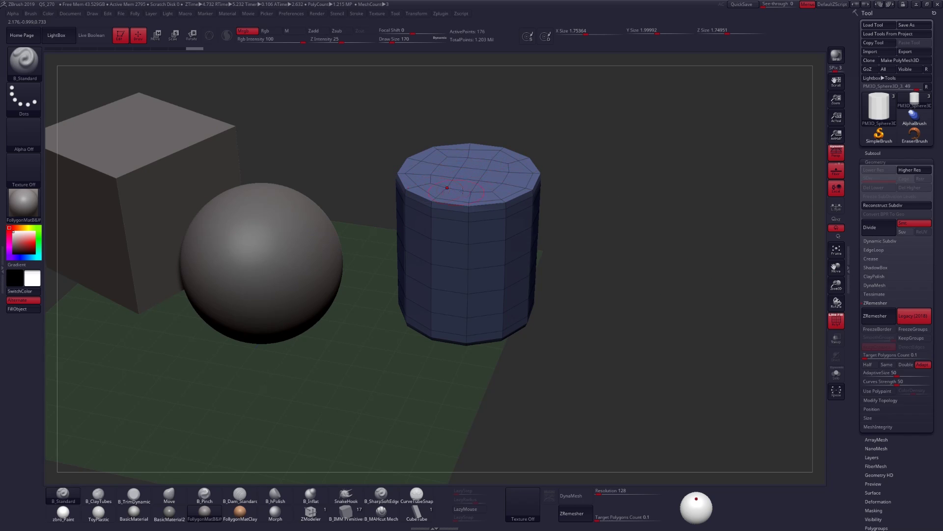
drag(433, 134, 455, 178)
drag(537, 253, 488, 263)
drag(504, 220, 475, 270)
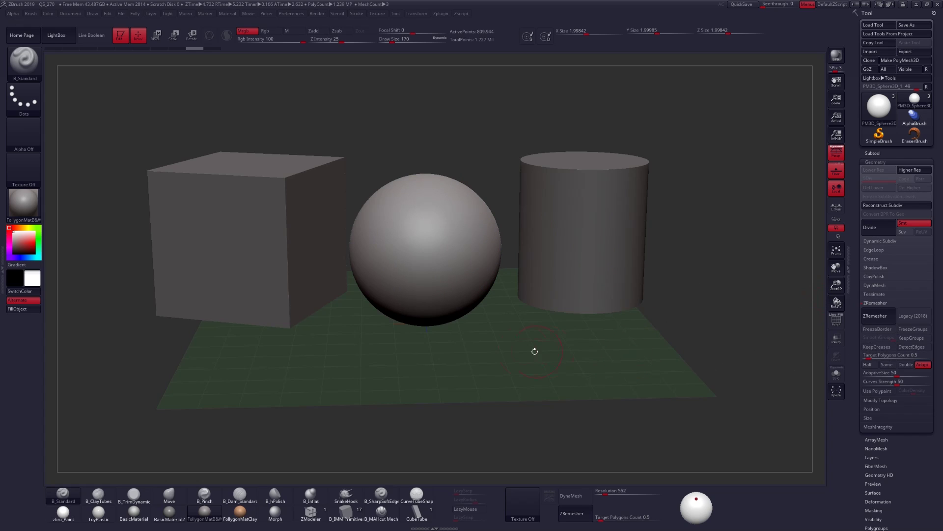
- ZRemesh the sphere at a target polygon count of 0.5 and inspect its isolated wireframe from several angles
click(868, 315)
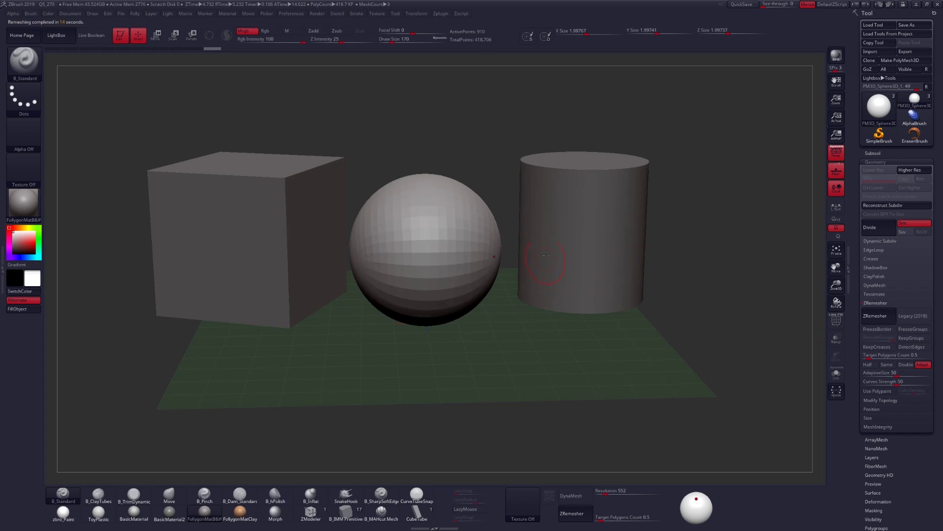
key(shift+s)
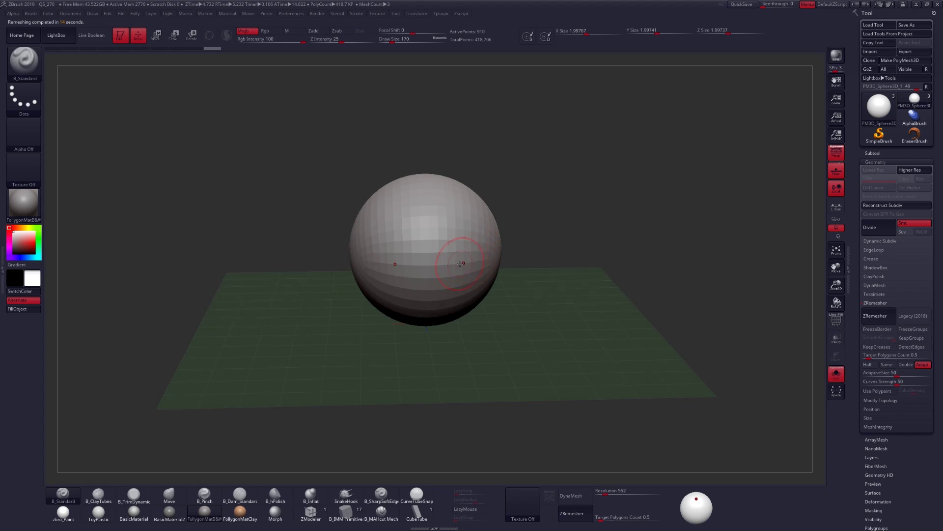
right_drag(462, 258, 516, 260)
alt+right_drag(425, 263, 489, 238)
key(shift+f)
alt+right_drag(556, 191, 514, 195)
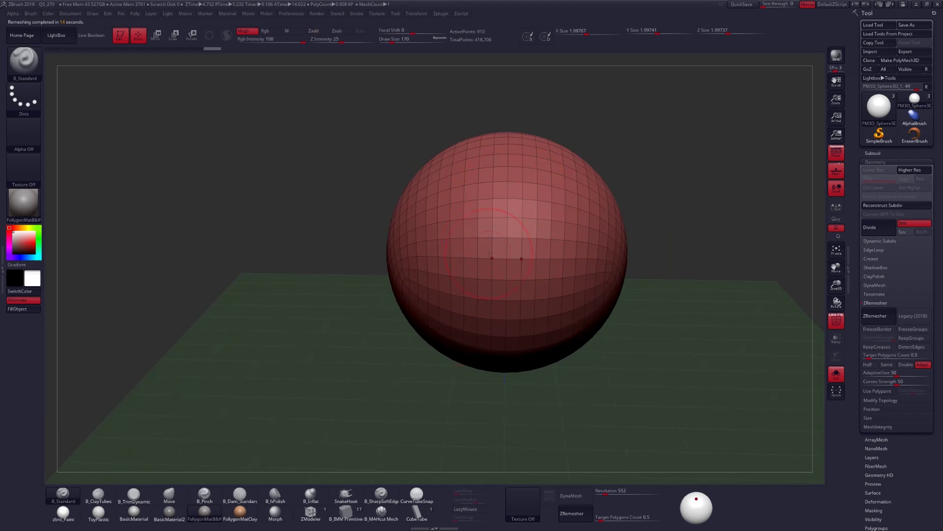
mouse_move(490, 255)
right_down()
mouse_move(551, 260)
mouse_move(494, 256)
right_up()
alt+right_drag(427, 282, 387, 222)
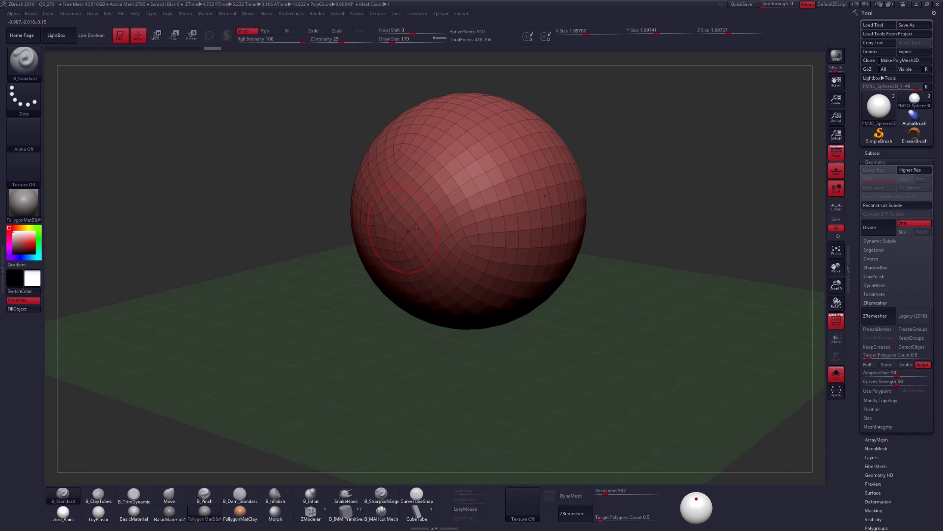
drag(416, 230, 398, 192)
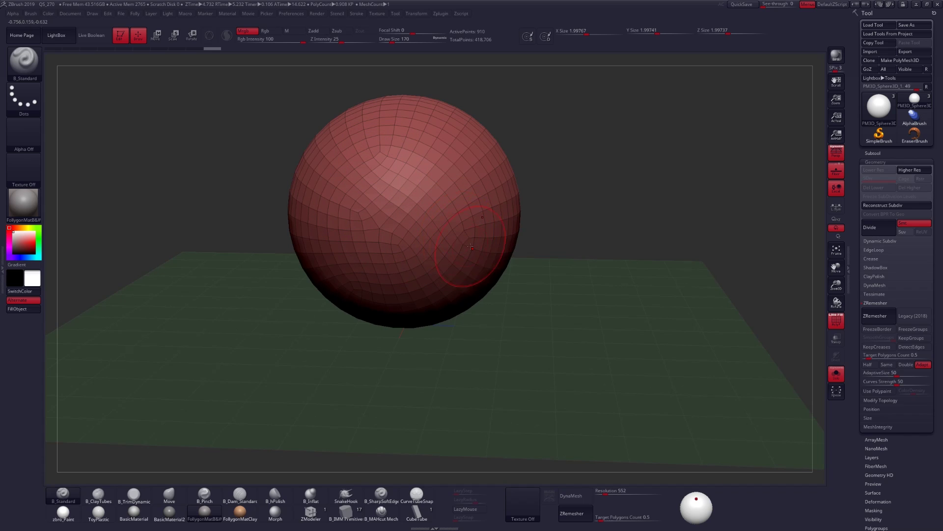
right_drag(452, 240, 369, 256)
ctrl+right_drag(467, 268, 444, 238)
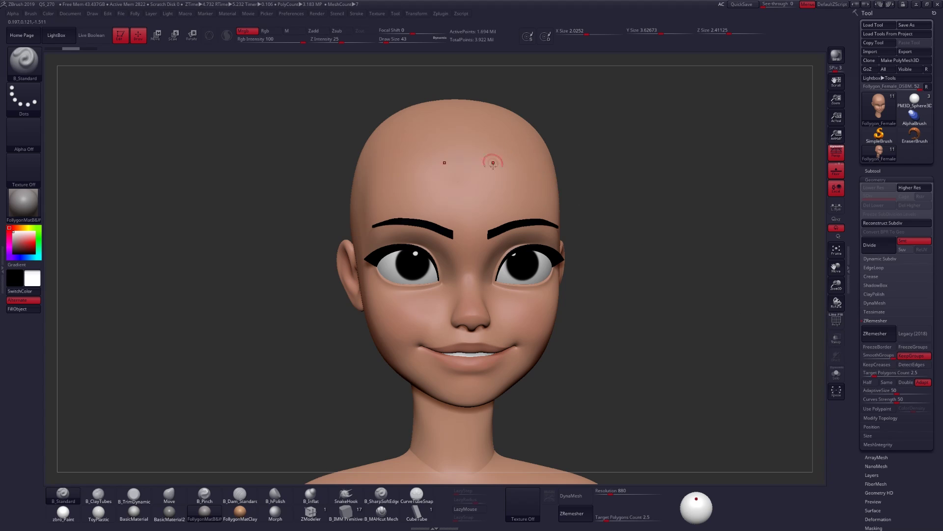
- Show the polyframe on the female head and examine its polygroups from the front and side
key(shift+f)
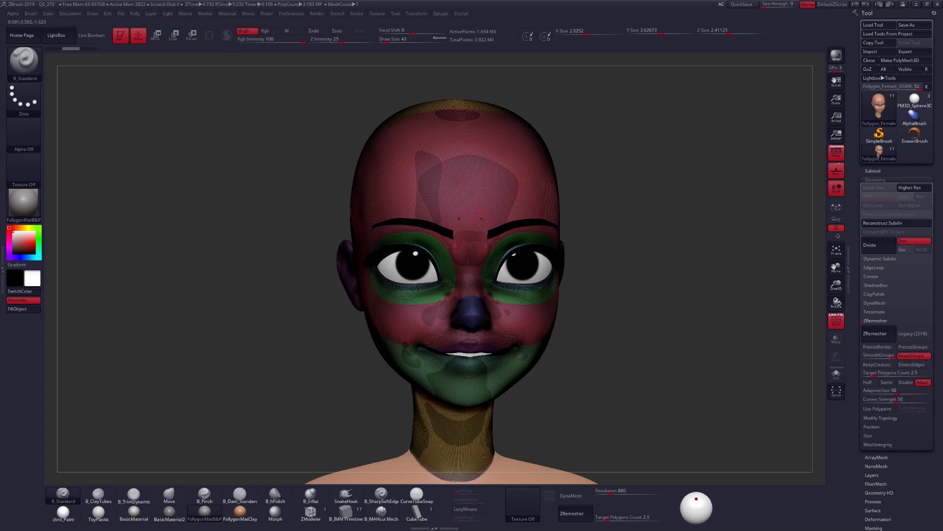
right_drag(470, 252, 503, 256)
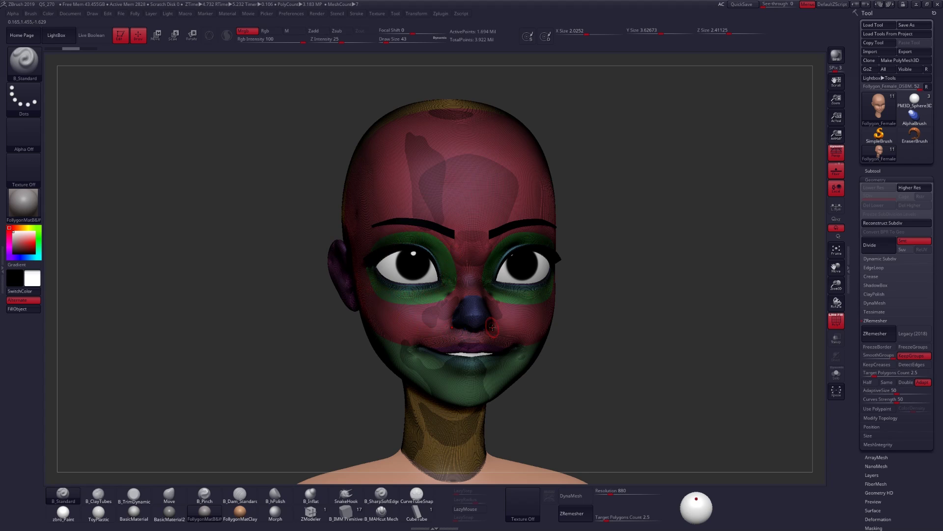
right_drag(492, 328, 513, 328)
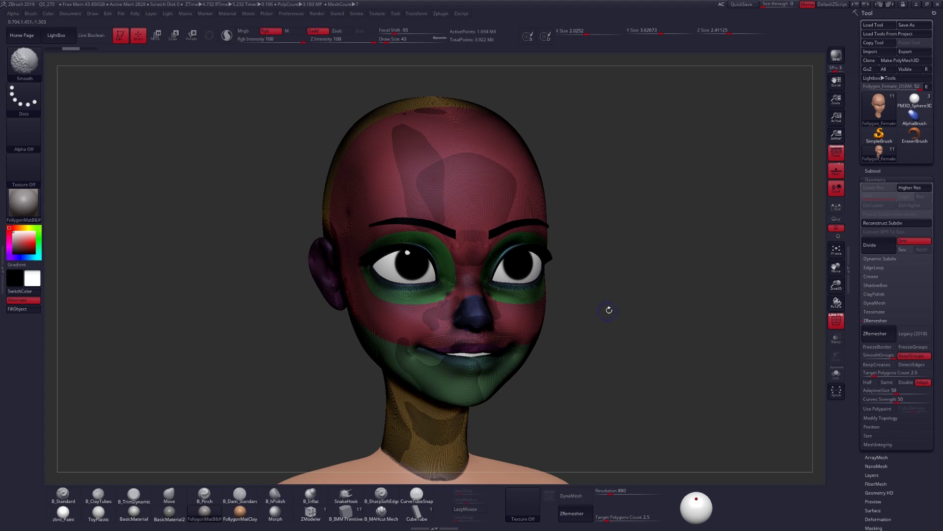
key(shift+f)
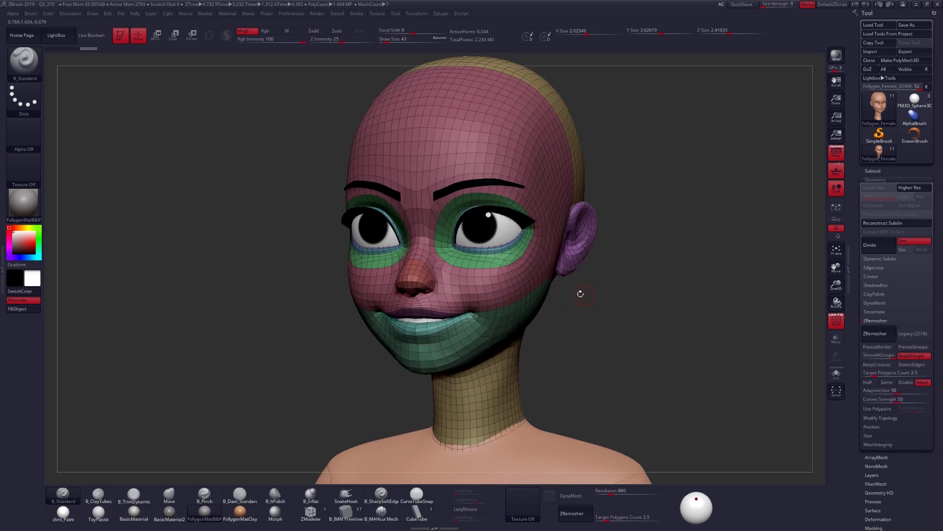
- Examine the remeshed female head's edge flow around the eyes, nose, mouth, jaw and ear from three-quarter and side angles
right_drag(581, 294, 549, 301)
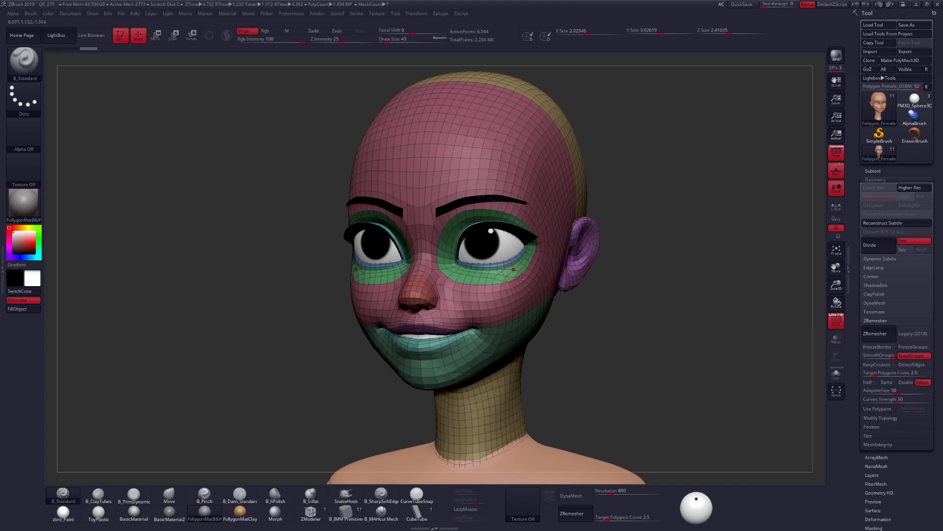
right_drag(508, 297, 504, 260)
right_drag(473, 291, 456, 286)
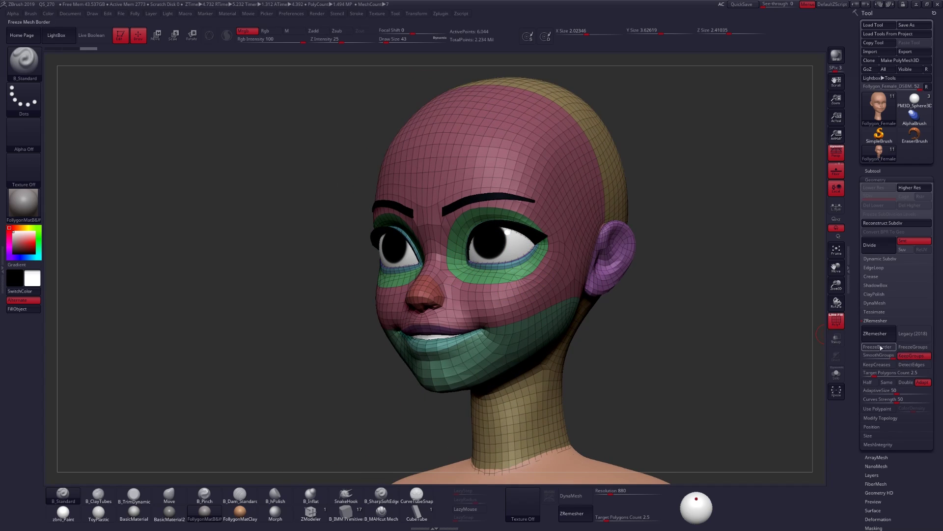
mouse_move(590, 265)
right_down()
mouse_move(548, 303)
mouse_move(581, 318)
mouse_move(595, 287)
right_up()
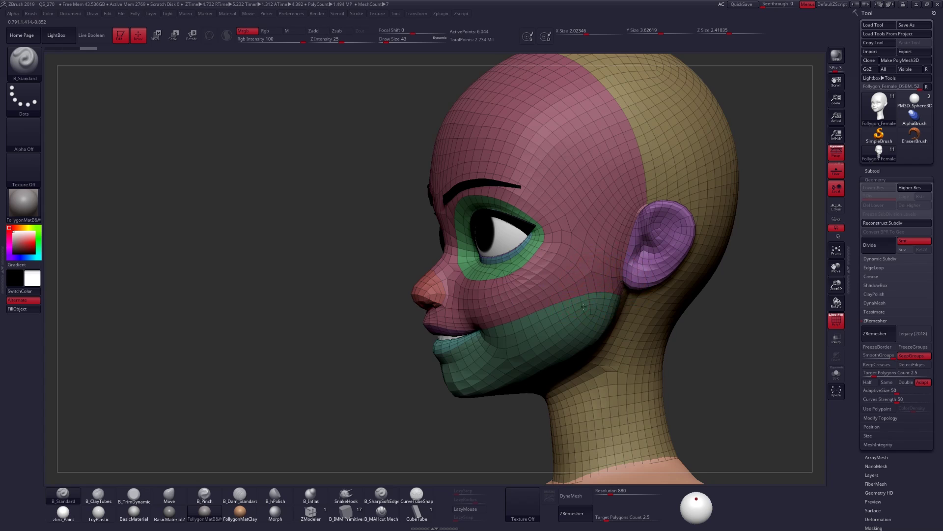
right_drag(583, 307, 518, 304)
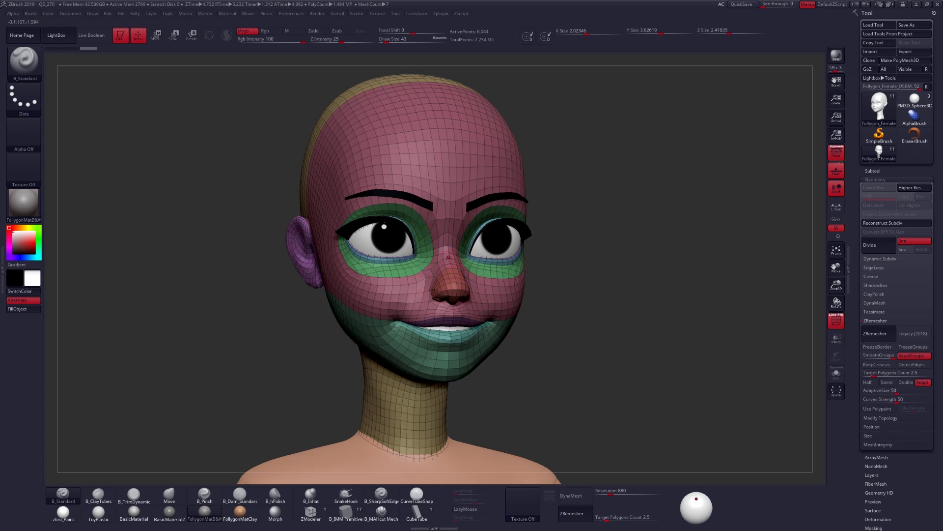
right_drag(519, 304, 518, 284)
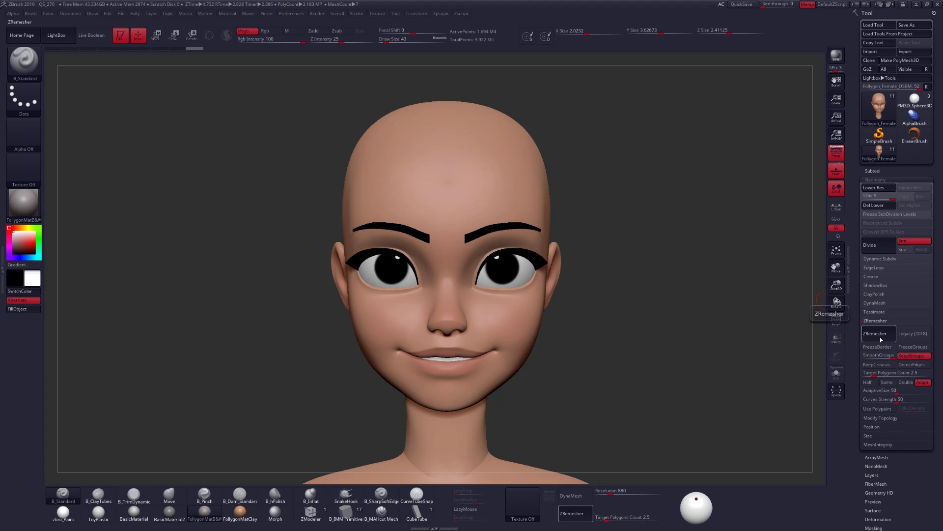
- Enable ZRemesher's Legacy (2018) option for the high-resolution female head, with KeepGroups on
click(914, 334)
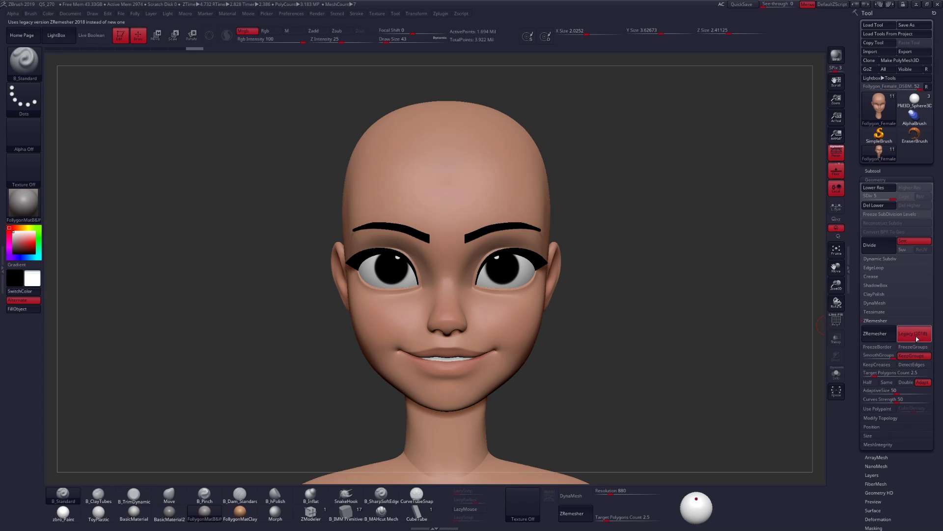